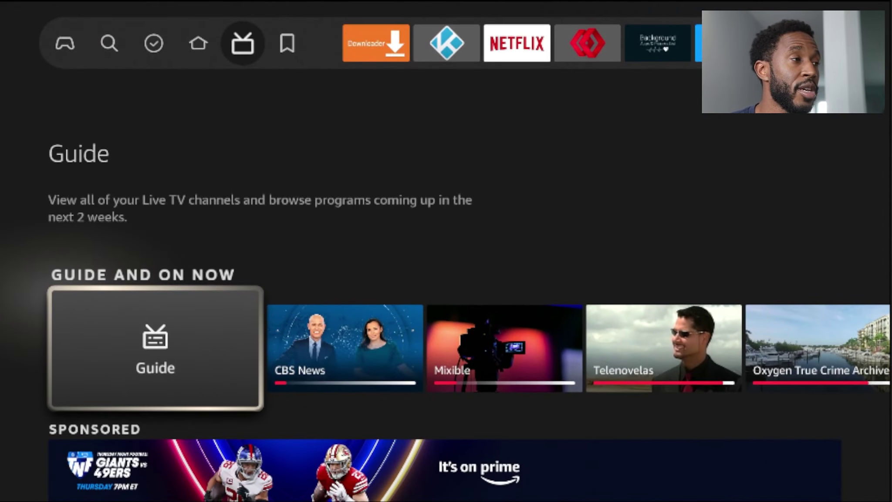
Step: Launch the Background Apps & Process List app from the home screen app row
{"action": "key", "text": "Up"}
{"action": "key", "text": "Right"}
{"action": "key", "text": "Right"}
{"action": "key", "text": "Right"}
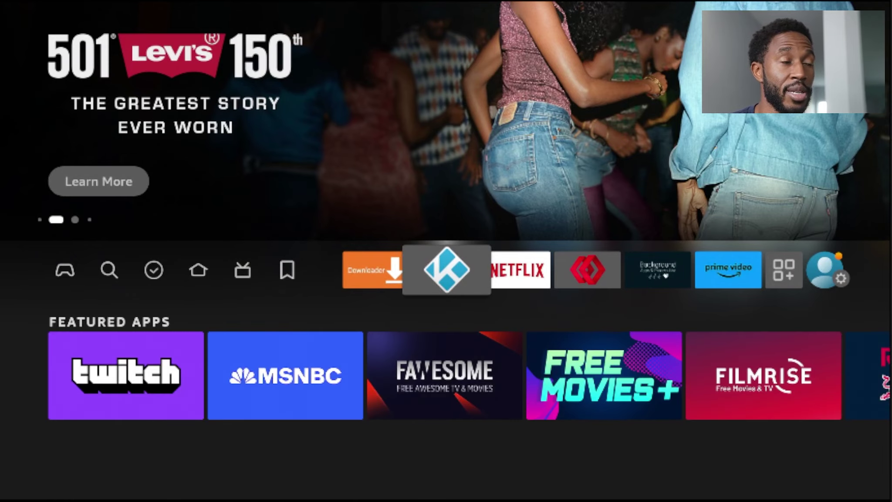
{"action": "key", "text": "Right"}
{"action": "key", "text": "Right"}
{"action": "key", "text": "Right"}
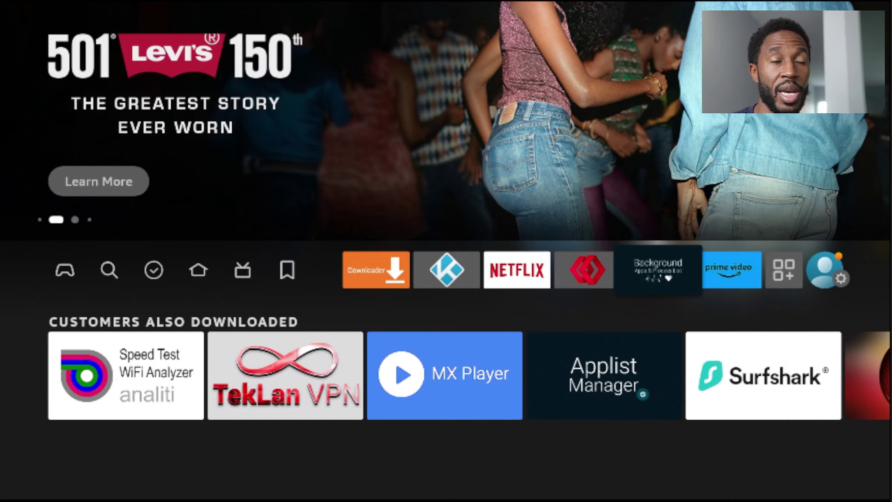
{"action": "key", "text": "Return"}
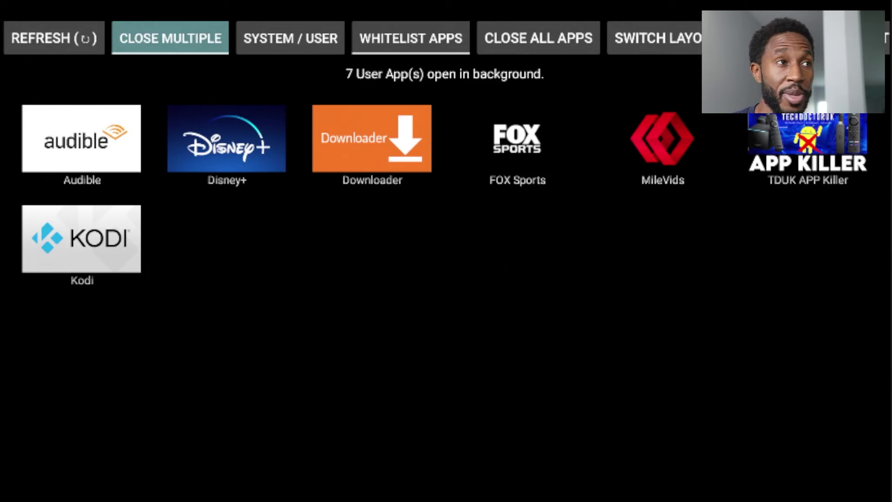
Step: Browse the background app tiles from Audible through FOX Sports
{"action": "key", "text": "Down"}
{"action": "key", "text": "Left"}
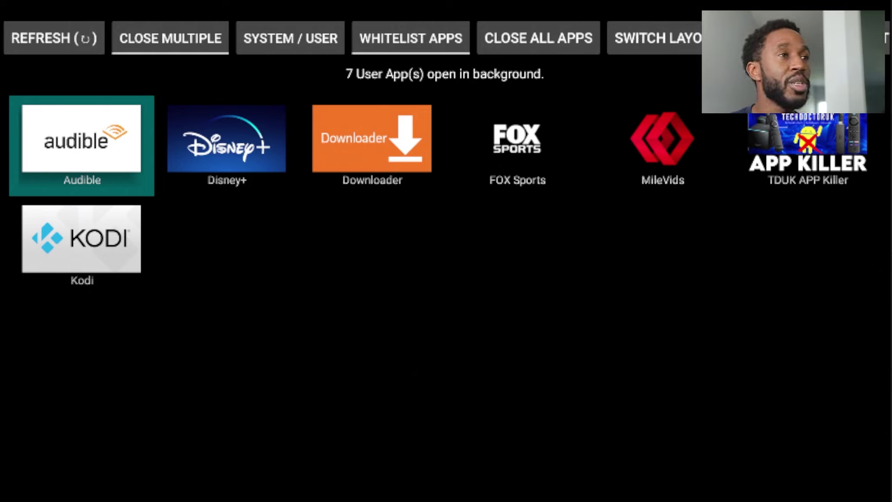
{"action": "key", "text": "Right"}
{"action": "key", "text": "Right"}
{"action": "key", "text": "Right"}
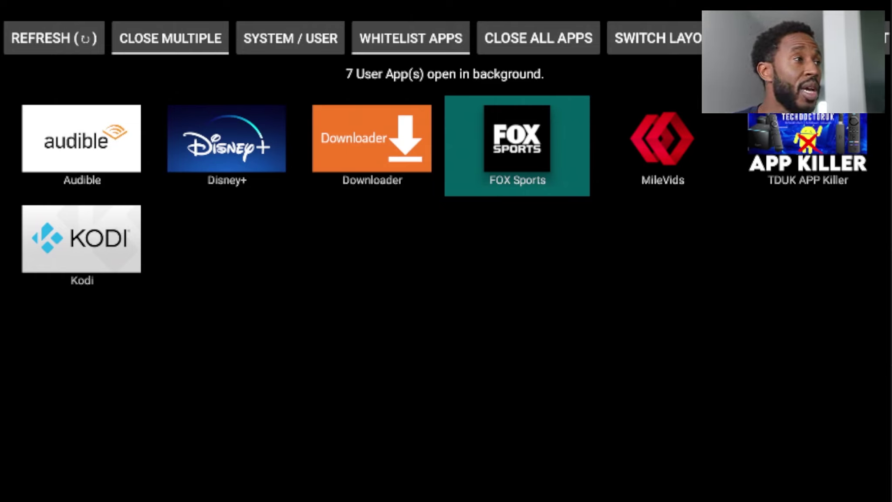
Step: Choose CLOSE ALL APPS from the top action buttons
{"action": "key", "text": "Up"}
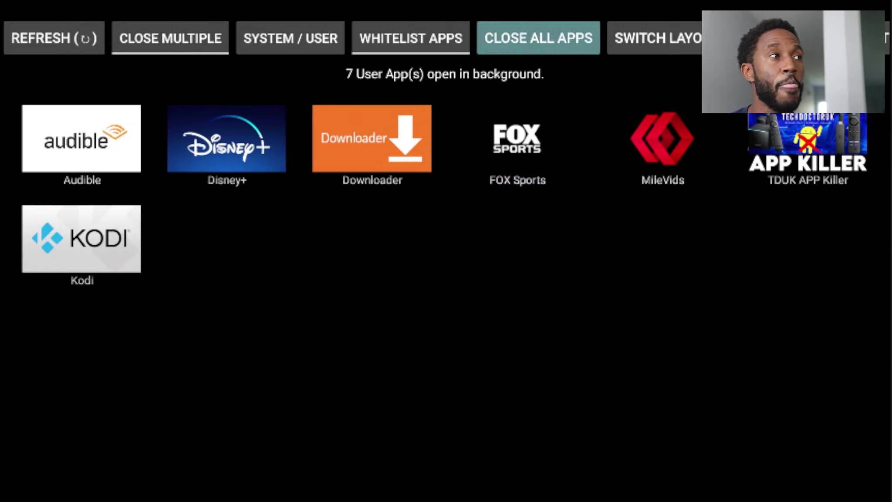
{"action": "key", "text": "Left"}
{"action": "key", "text": "Left"}
{"action": "key", "text": "Left"}
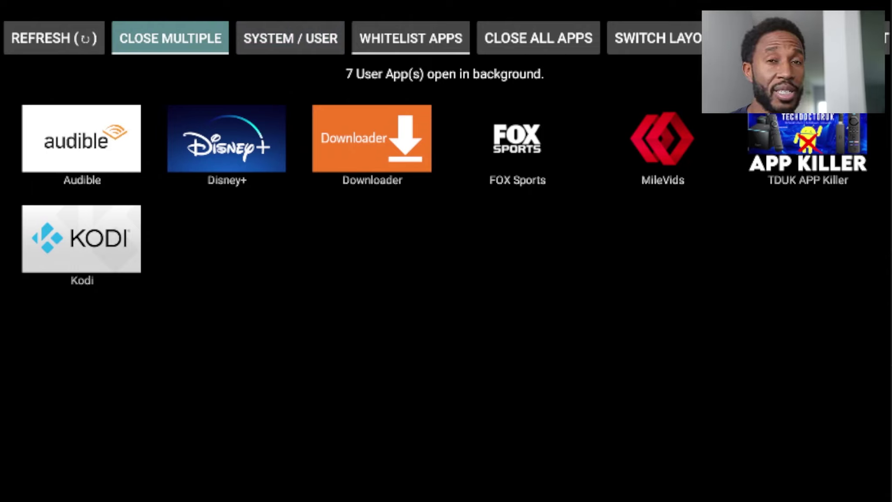
{"action": "key", "text": "Right"}
{"action": "key", "text": "Right"}
{"action": "key", "text": "Right"}
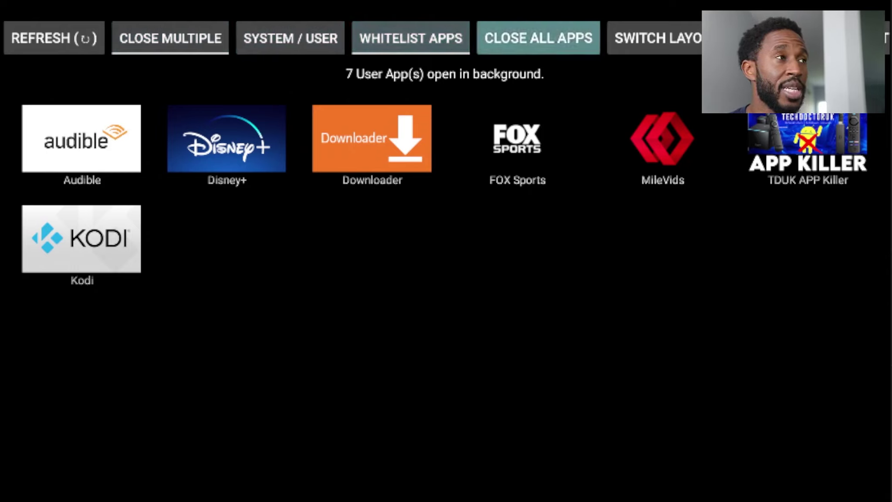
{"action": "key", "text": "Left"}
{"action": "key", "text": "Left"}
{"action": "key", "text": "Left"}
{"action": "key", "text": "Right"}
{"action": "key", "text": "Right"}
{"action": "key", "text": "Right"}
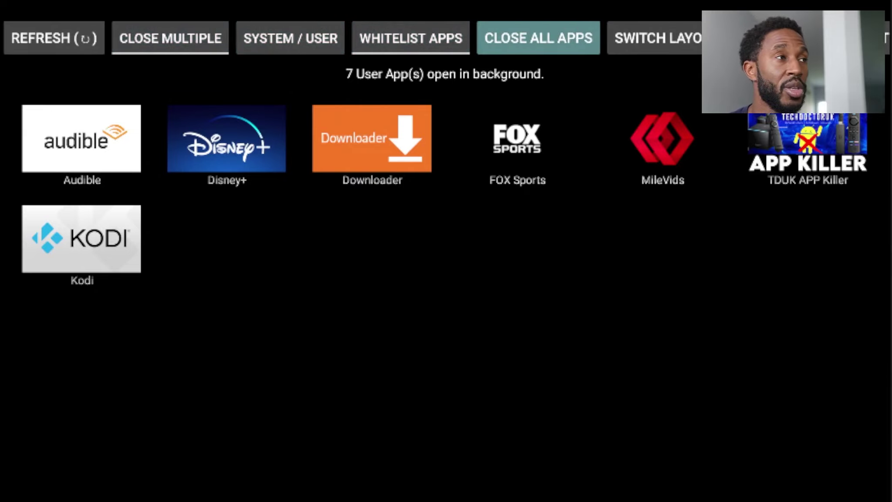
{"action": "key", "text": "Return"}
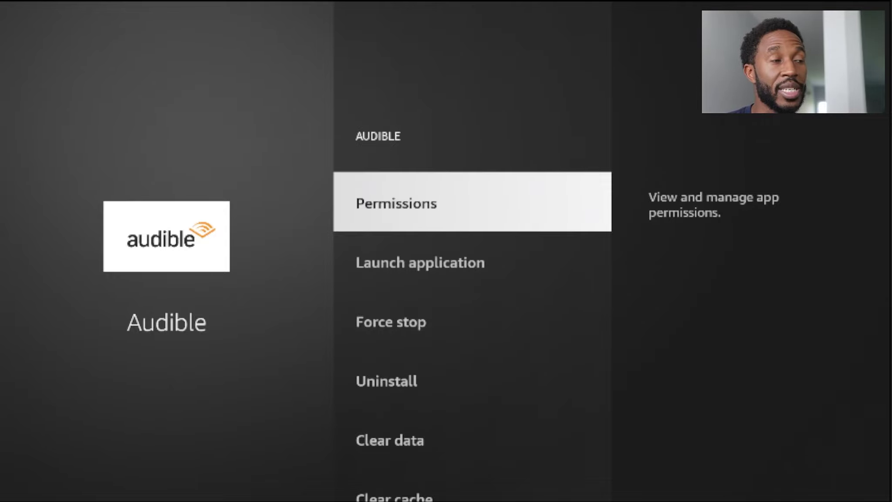
Step: Force stop Audible, Disney+ and Downloader on their app info pages
{"action": "key", "text": "Down"}
{"action": "key", "text": "Down"}
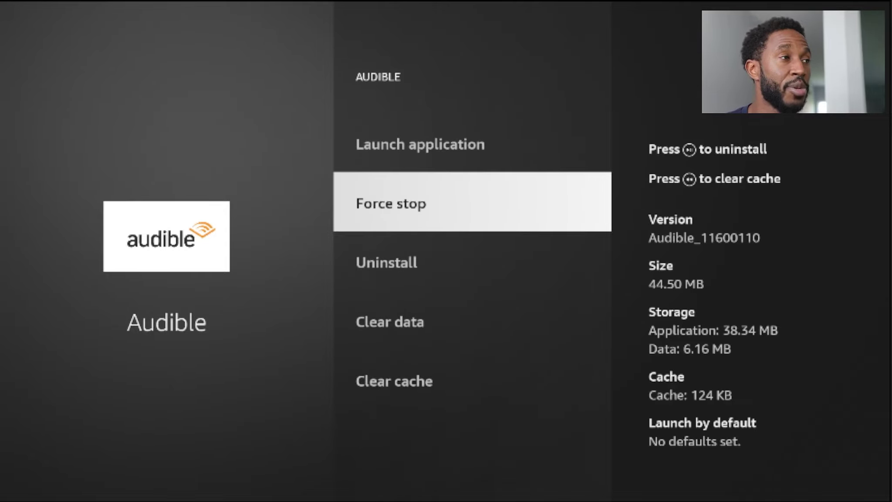
{"action": "key", "text": "Return"}
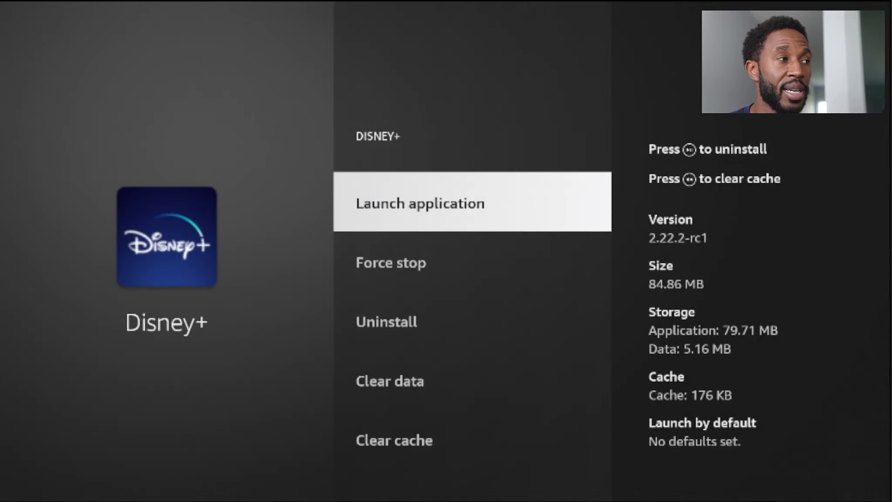
{"action": "key", "text": "Down"}
{"action": "key", "text": "Down"}
{"action": "key", "text": "Up"}
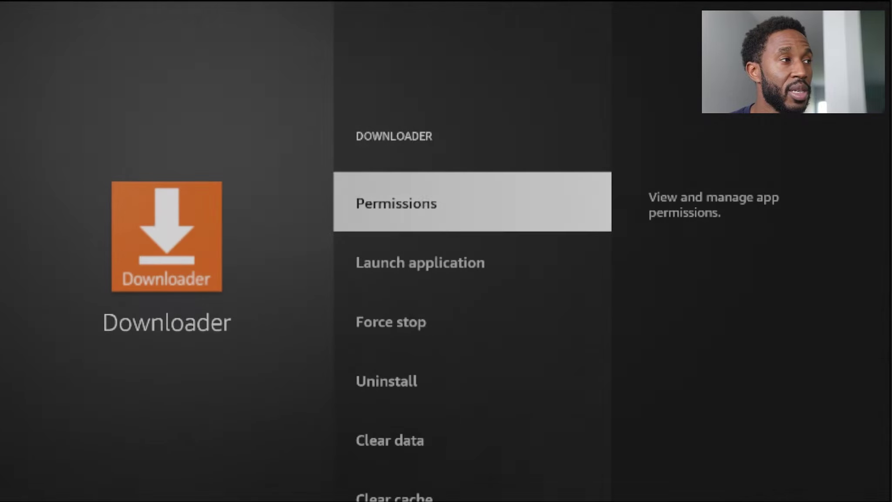
{"action": "key", "text": "Down"}
{"action": "key", "text": "Down"}
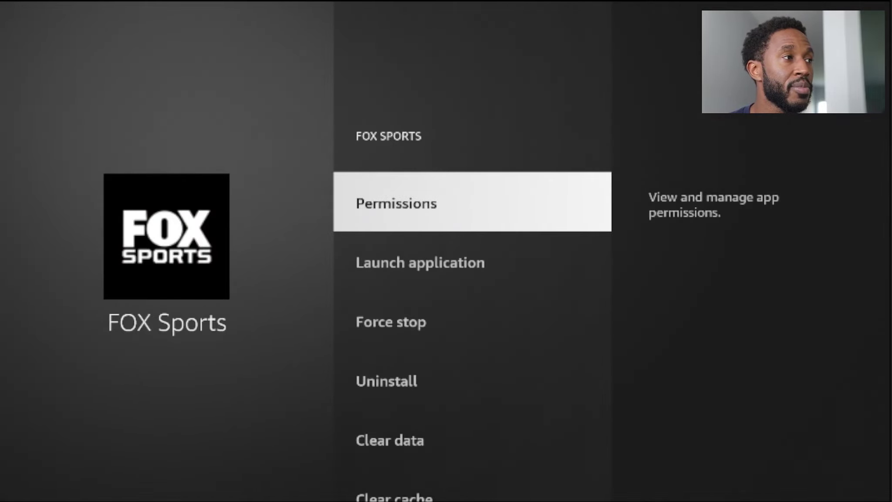
{"action": "key", "text": "Down"}
{"action": "key", "text": "Down"}
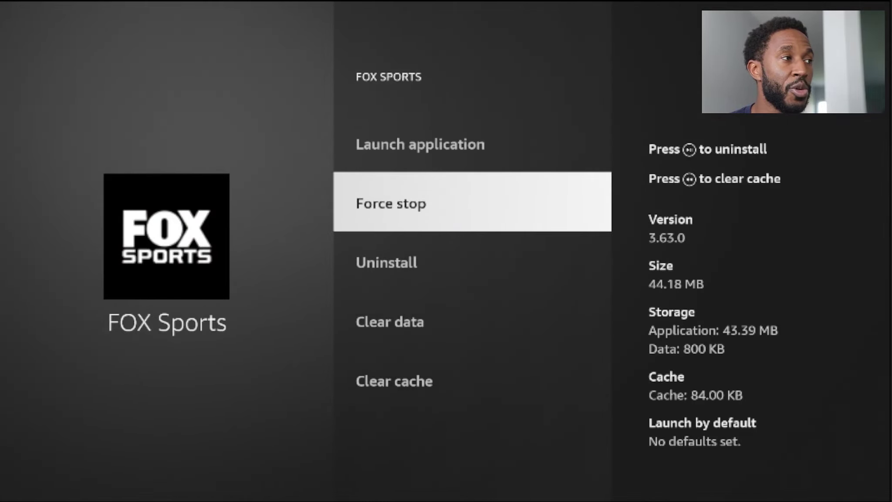
Step: Force stop FOX Sports, MileVids and Kodi, returning to the empty app list
{"action": "key", "text": "Down"}
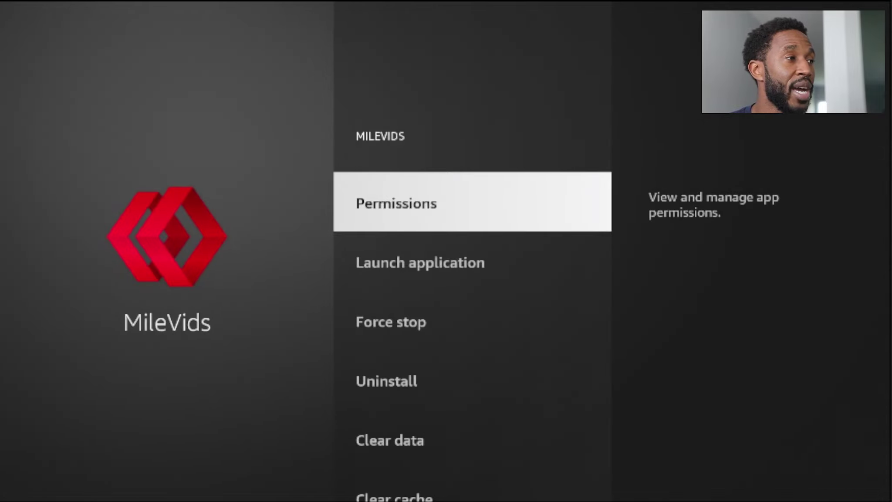
{"action": "key", "text": "Down"}
{"action": "key", "text": "Down"}
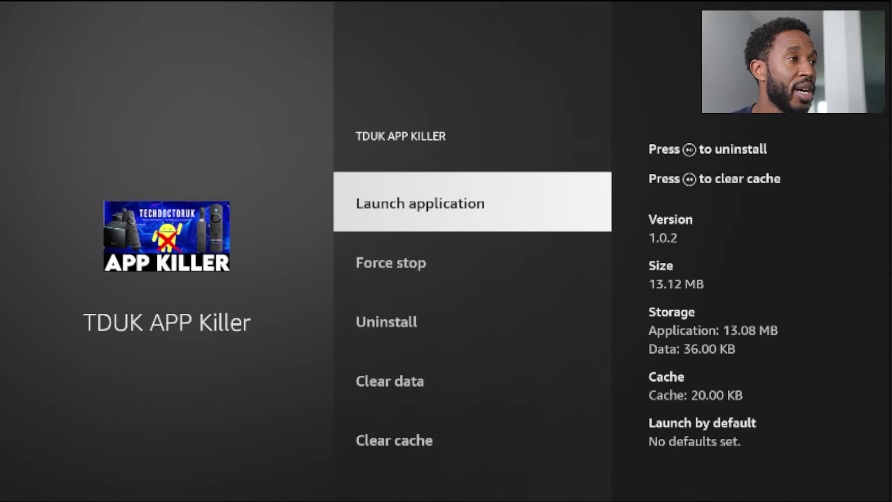
{"action": "key", "text": "Down"}
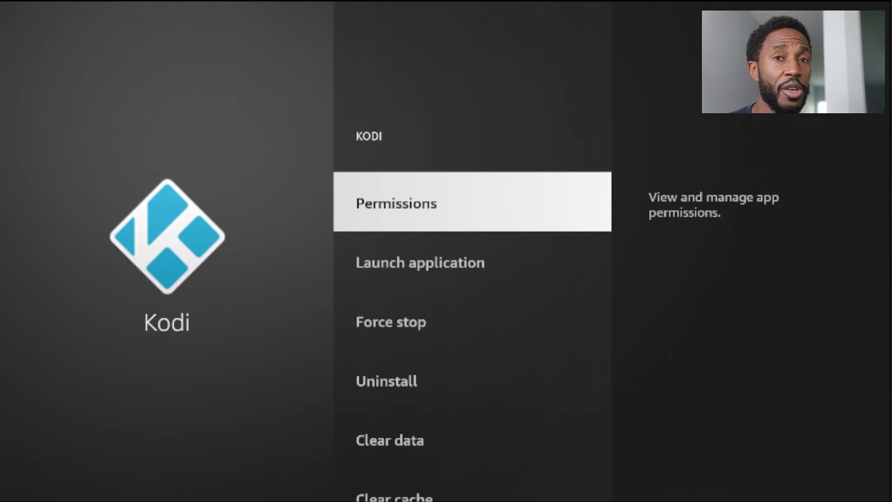
{"action": "key", "text": "Down"}
{"action": "key", "text": "Down"}
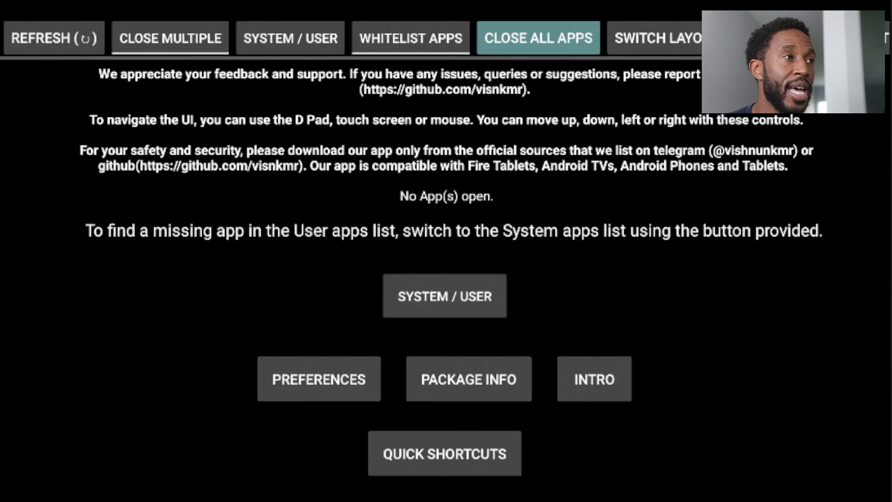
{"action": "key", "text": "Left"}
{"action": "key", "text": "Left"}
{"action": "key", "text": "Left"}
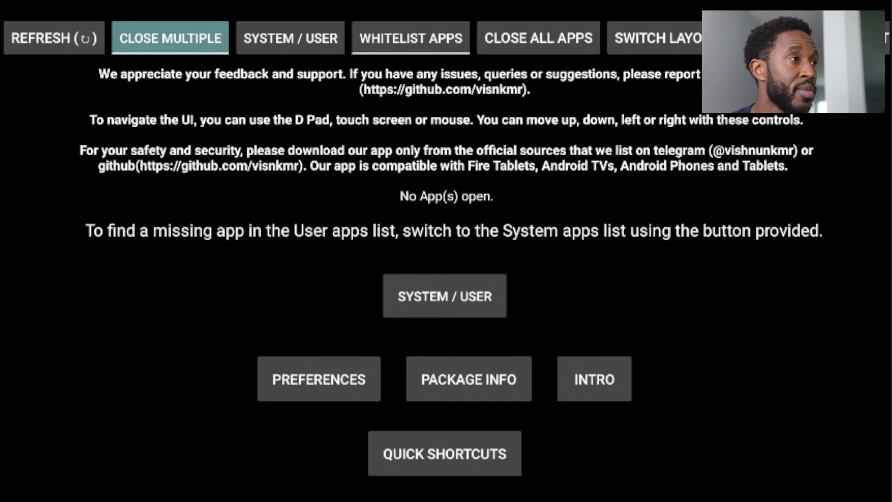
Step: Exit to the Fire TV home screen and browse the app row to Kodi
{"action": "key", "text": "Home"}
{"action": "key", "text": "Right"}
{"action": "key", "text": "Right"}
{"action": "key", "text": "Right"}
{"action": "key", "text": "Right"}
{"action": "key", "text": "Right"}
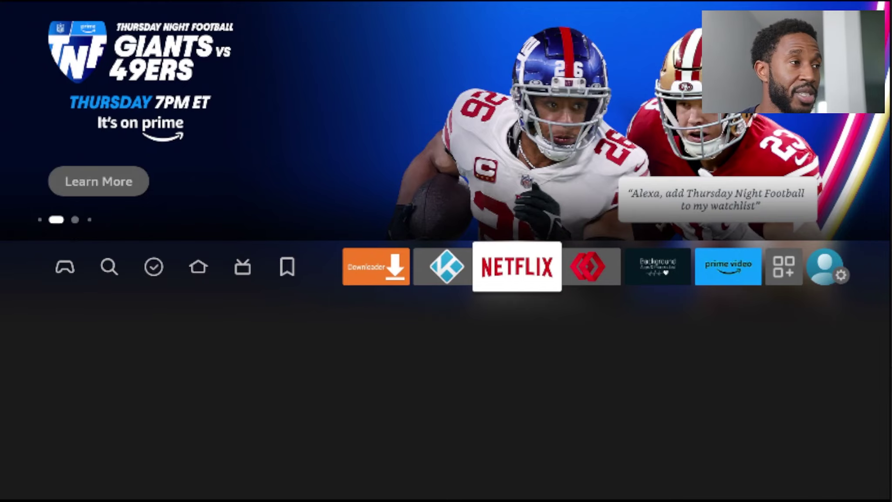
{"action": "key", "text": "Left"}
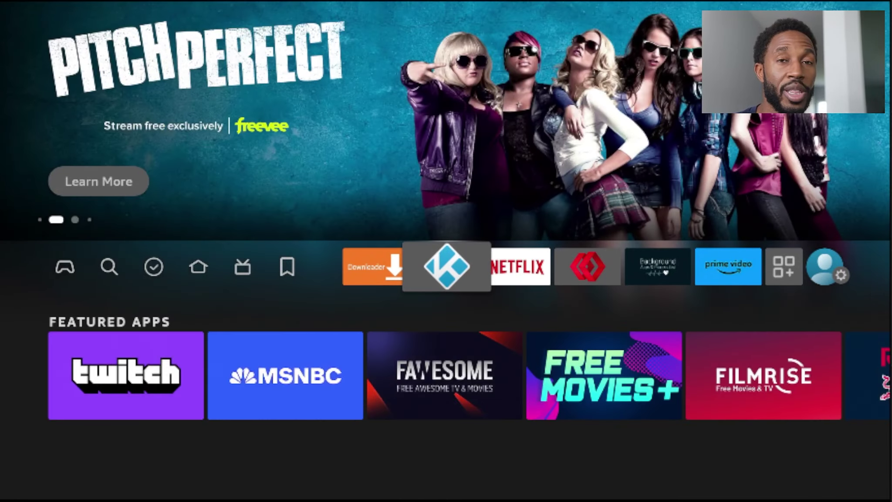
{"action": "key", "text": "Home"}
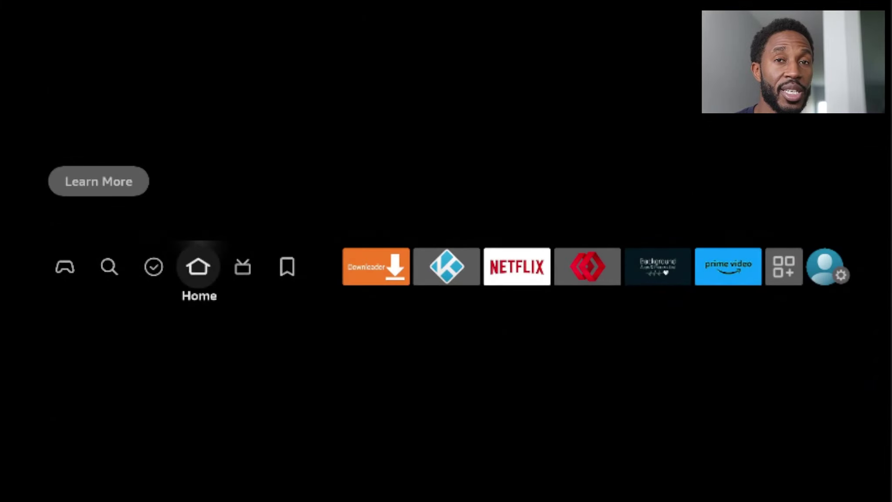
Step: Briefly launch Prime Video, then return to the home screen app row
{"action": "key", "text": "Right"}
{"action": "key", "text": "Right"}
{"action": "key", "text": "Right"}
{"action": "key", "text": "Right"}
{"action": "key", "text": "Right"}
{"action": "key", "text": "Right"}
{"action": "key", "text": "Right"}
{"action": "key", "text": "Right"}
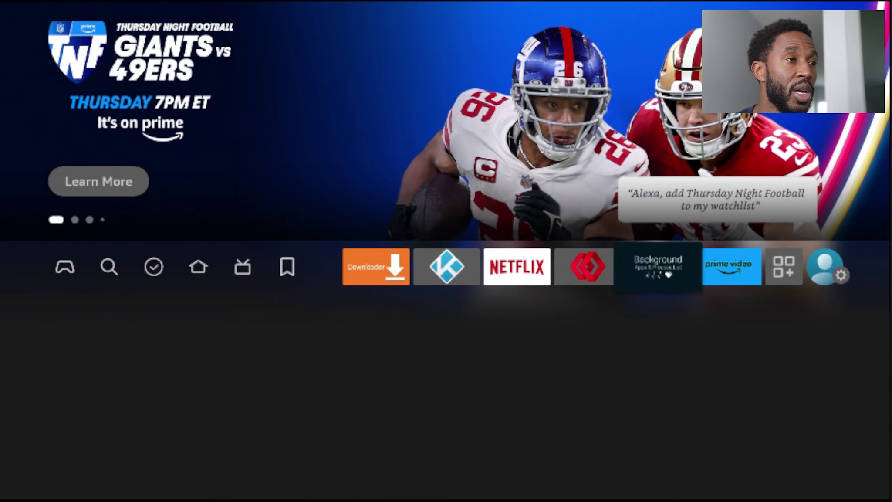
{"action": "key", "text": "Return"}
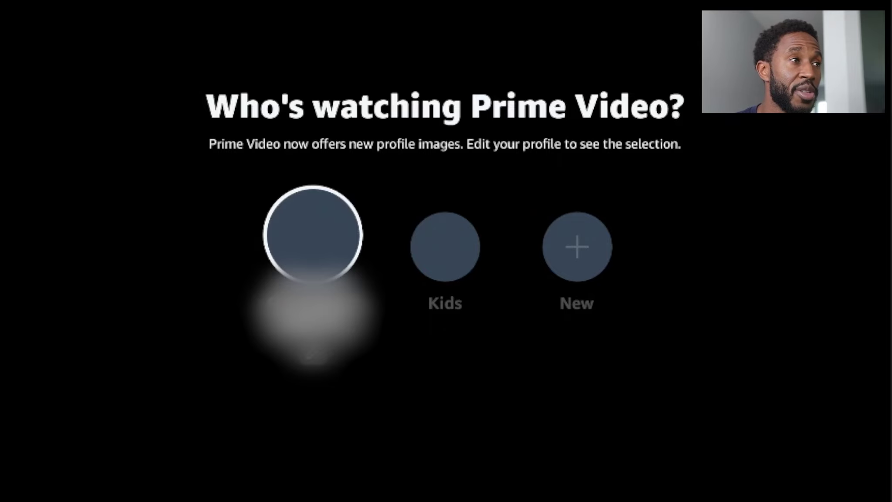
{"action": "key", "text": "Home"}
{"action": "key", "text": "Right"}
{"action": "key", "text": "Right"}
{"action": "key", "text": "Right"}
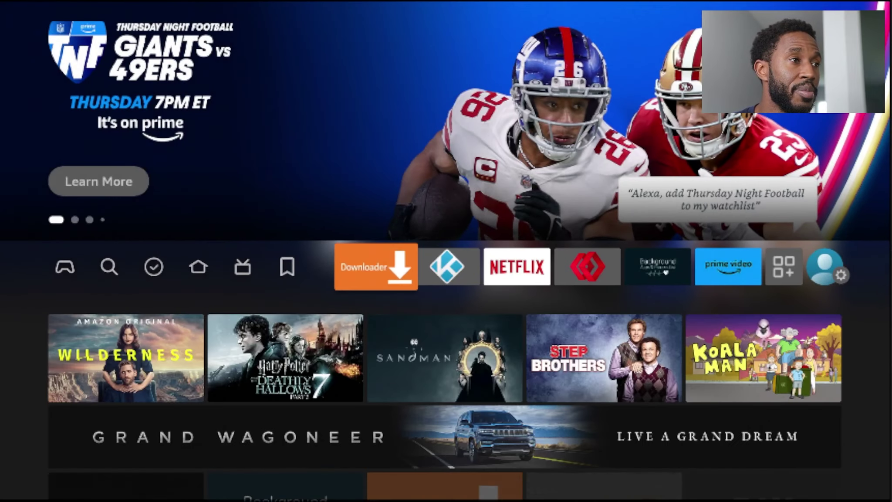
{"action": "key", "text": "Right"}
{"action": "key", "text": "Right"}
{"action": "key", "text": "Right"}
{"action": "key", "text": "Right"}
{"action": "key", "text": "Right"}
{"action": "key", "text": "Right"}
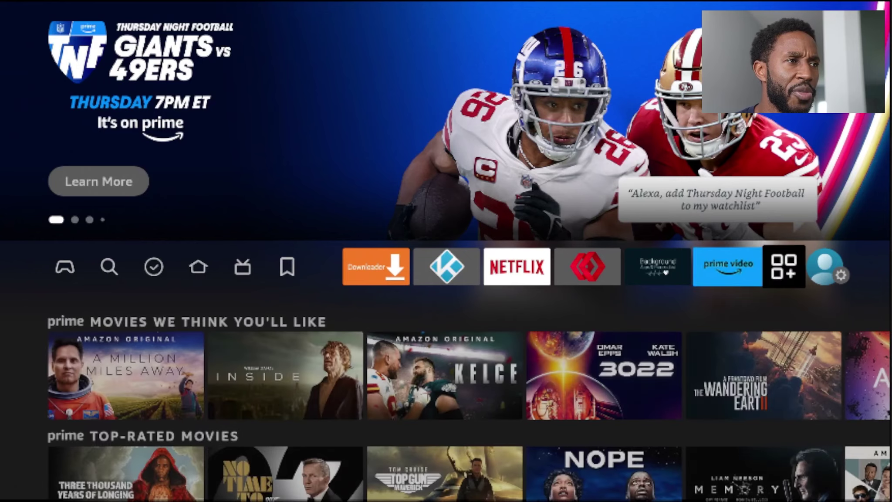
Step: Open Your Apps & Channels, briefly launch YouTube, and return home
{"action": "key", "text": "Return"}
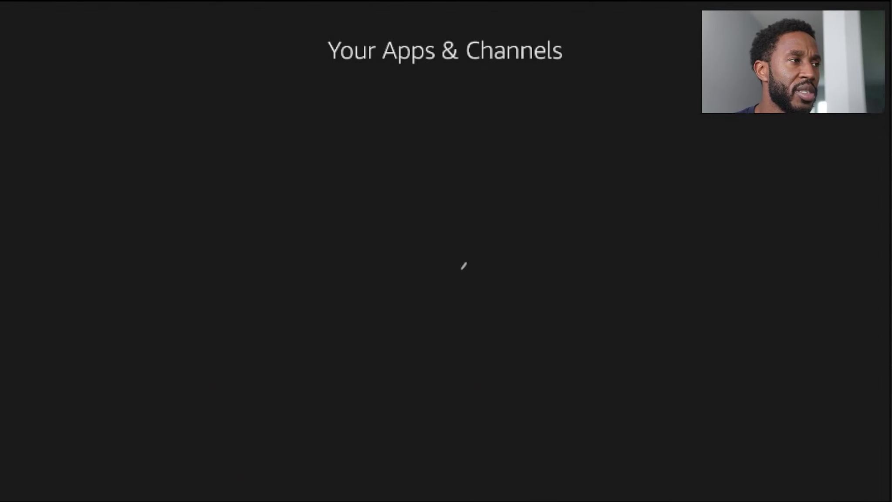
{"action": "key", "text": "Down"}
{"action": "key", "text": "Right"}
{"action": "key", "text": "Right"}
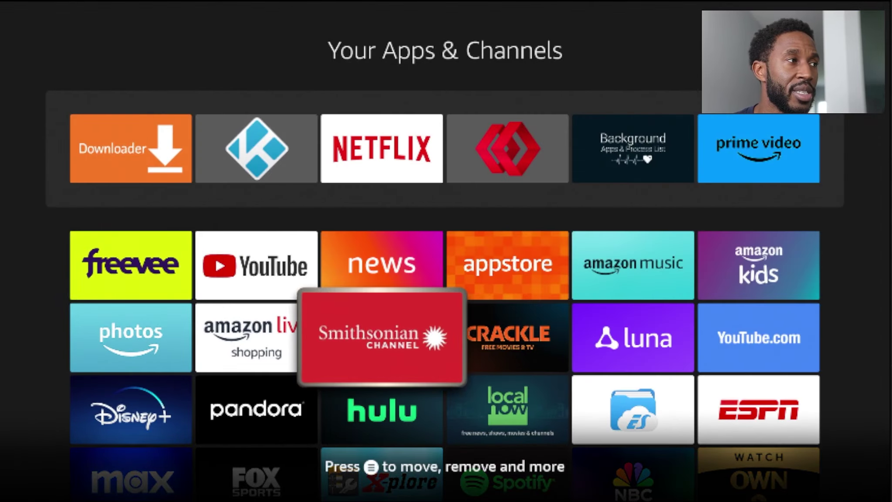
{"action": "key", "text": "Up"}
{"action": "key", "text": "Left"}
{"action": "key", "text": "Return"}
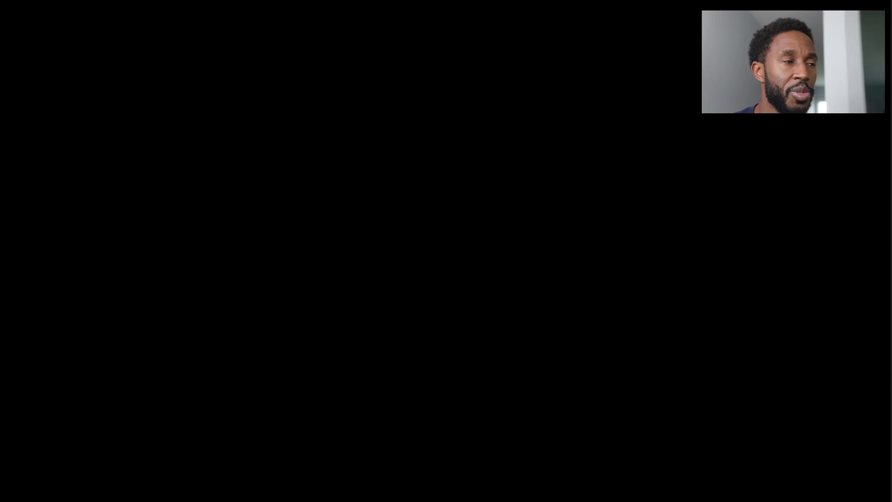
{"action": "key", "text": "Home"}
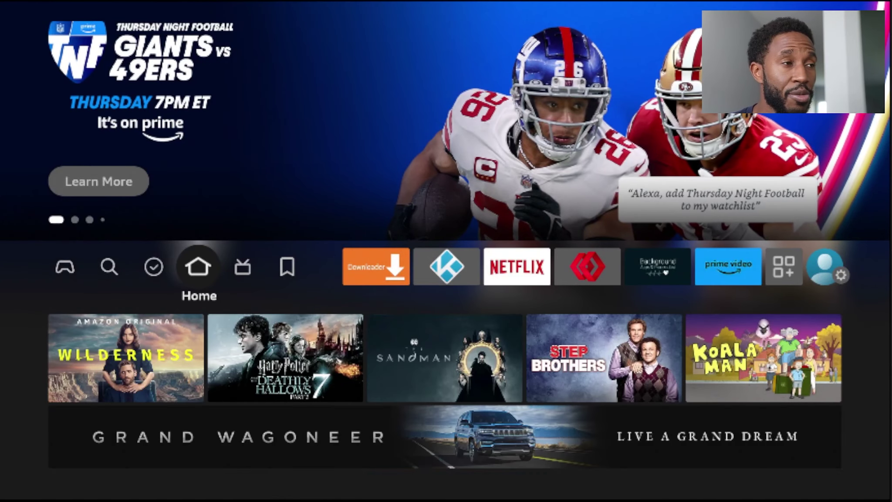
Step: Reopen the full apps list and launch APP KILLER from its end
{"action": "key", "text": "Right"}
{"action": "key", "text": "Right"}
{"action": "key", "text": "Right"}
{"action": "key", "text": "Right"}
{"action": "key", "text": "Right"}
{"action": "key", "text": "Right"}
{"action": "key", "text": "Right"}
{"action": "key", "text": "Right"}
{"action": "key", "text": "Right"}
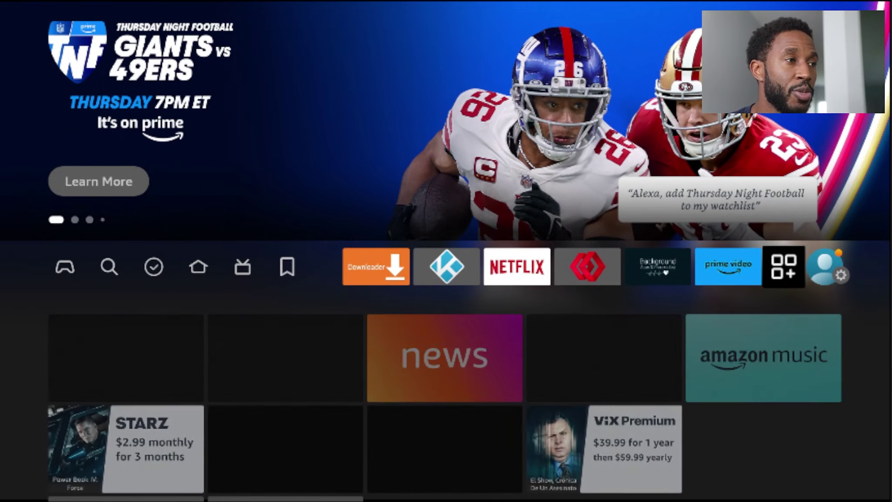
{"action": "key", "text": "Return"}
{"action": "key", "text": "Down"}
{"action": "key", "text": "Down"}
{"action": "key", "text": "Down"}
{"action": "key", "text": "Down"}
{"action": "key", "text": "Down"}
{"action": "key", "text": "Down"}
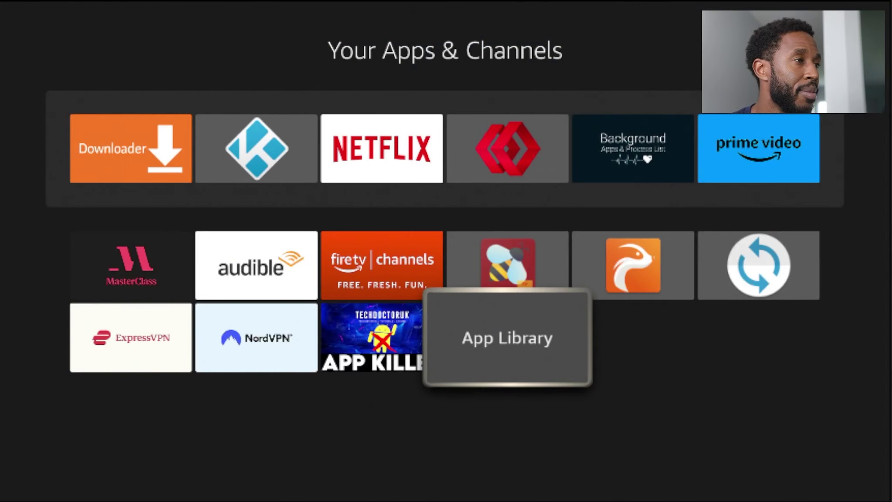
{"action": "key", "text": "Left"}
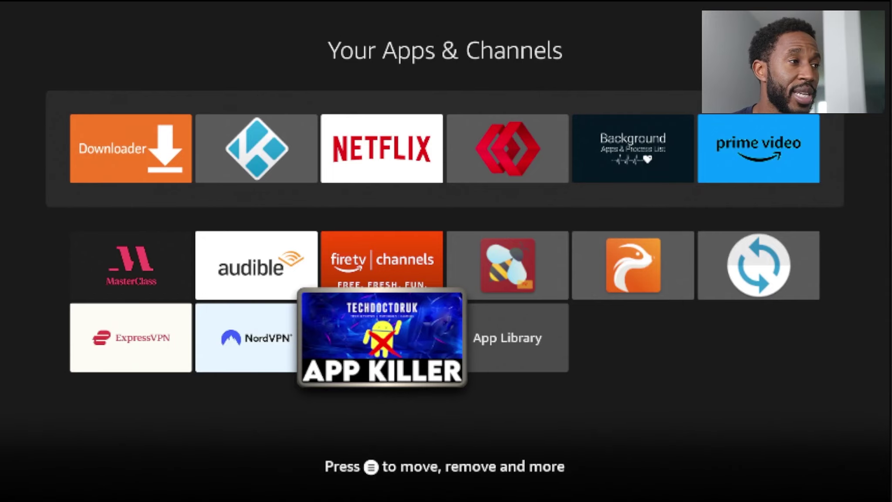
{"action": "key", "text": "Return"}
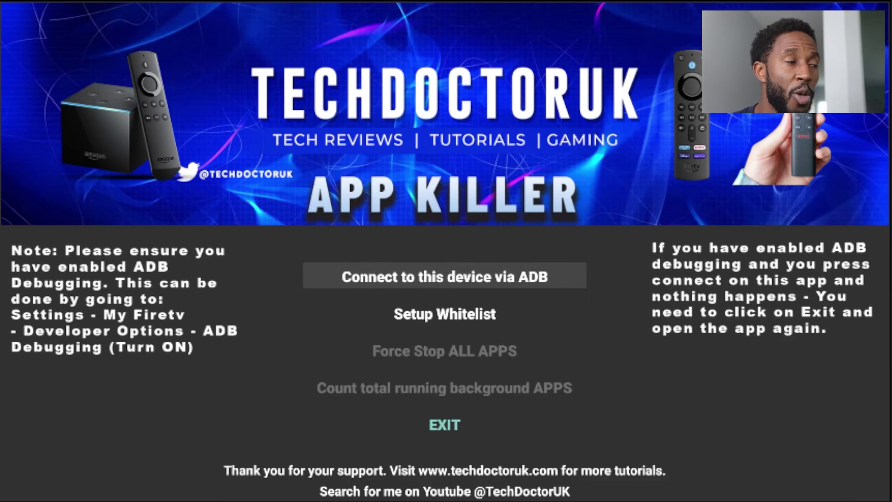
Step: Connect via ADB, count the 3 running background apps, and open Setup Whitelist
{"action": "key", "text": "Return"}
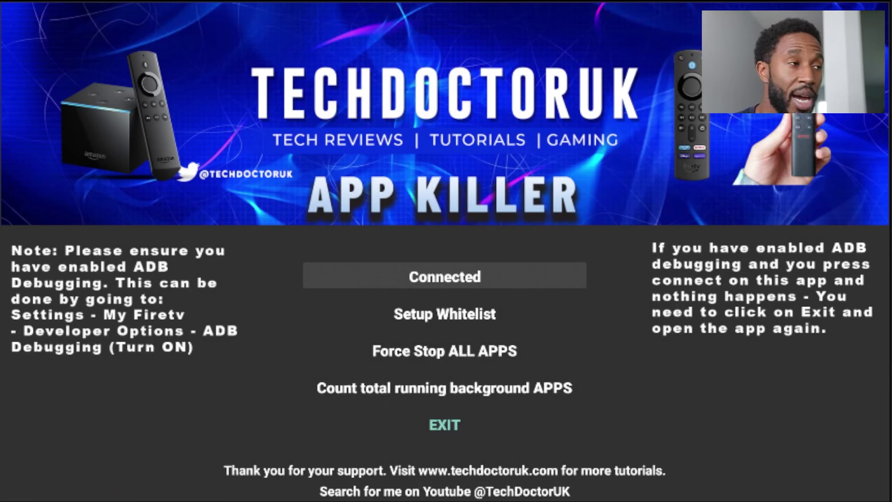
{"action": "key", "text": "Down"}
{"action": "key", "text": "Down"}
{"action": "key", "text": "Down"}
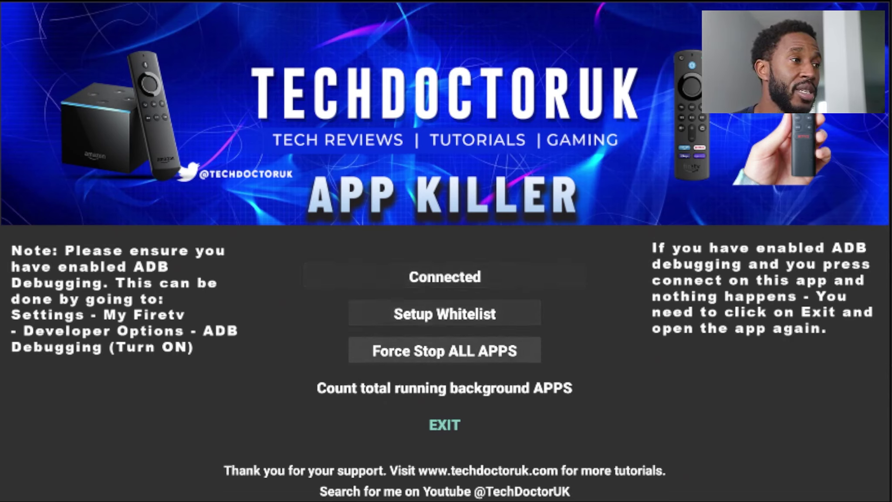
{"action": "key", "text": "Return"}
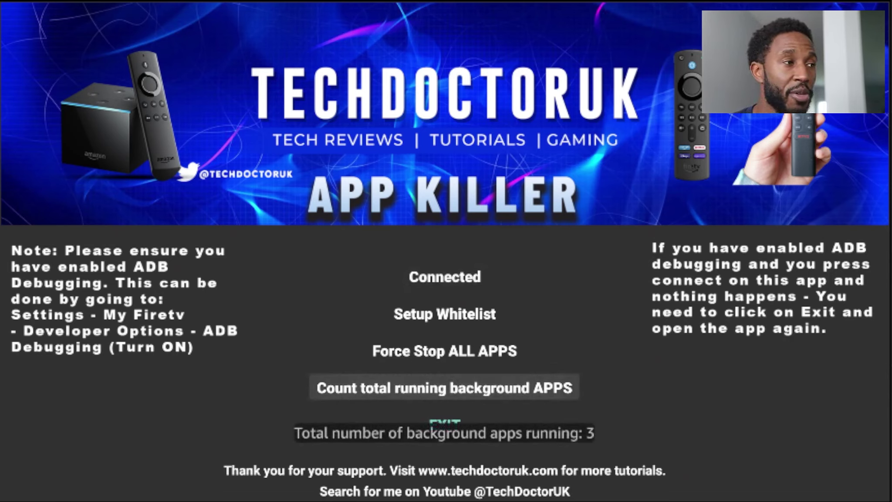
{"action": "key", "text": "Up"}
{"action": "key", "text": "Up"}
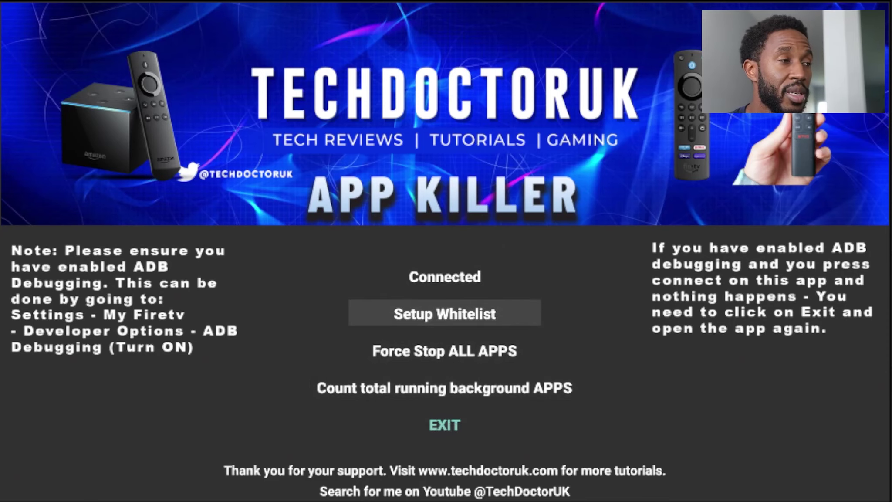
{"action": "key", "text": "Return"}
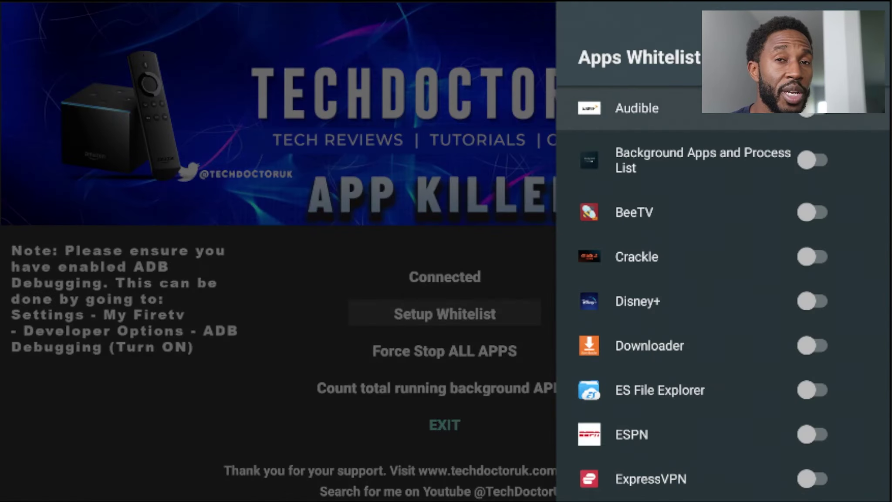
Step: Turn on NordVPN's whitelist toggle and close the Apps Whitelist panel
{"action": "key", "text": "Down"}
{"action": "key", "text": "Down"}
{"action": "key", "text": "Down"}
{"action": "key", "text": "Down"}
{"action": "key", "text": "Down"}
{"action": "key", "text": "Down"}
{"action": "key", "text": "Down"}
{"action": "key", "text": "Down"}
{"action": "key", "text": "Down"}
{"action": "key", "text": "Down"}
{"action": "key", "text": "Down"}
{"action": "key", "text": "Down"}
{"action": "key", "text": "Down"}
{"action": "key", "text": "Down"}
{"action": "key", "text": "Down"}
{"action": "key", "text": "Down"}
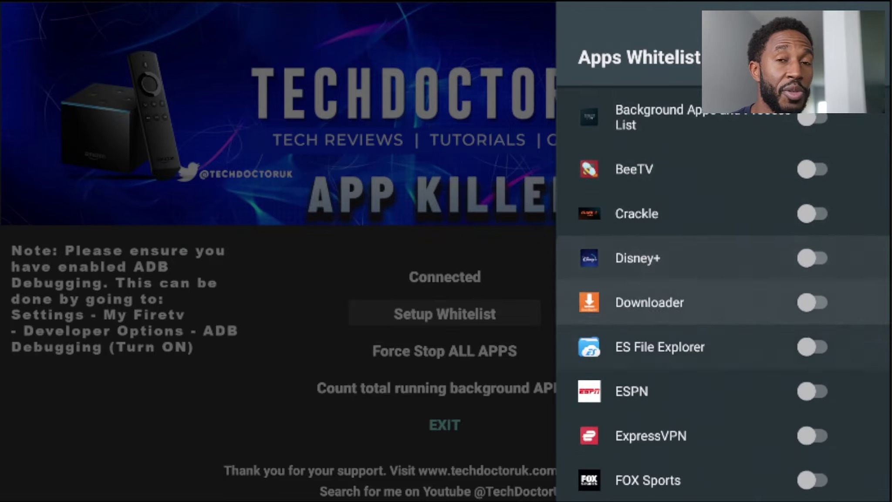
{"action": "key", "text": "Down"}
{"action": "key", "text": "Down"}
{"action": "key", "text": "Down"}
{"action": "key", "text": "Down"}
{"action": "key", "text": "Down"}
{"action": "key", "text": "Down"}
{"action": "key", "text": "Down"}
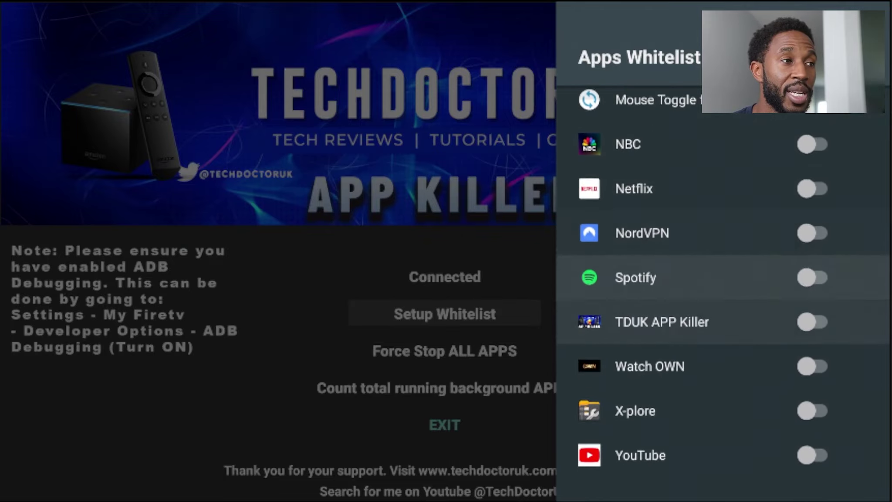
{"action": "key", "text": "Up"}
{"action": "key", "text": "Up"}
{"action": "key", "text": "Up"}
{"action": "key", "text": "Up"}
{"action": "key", "text": "Up"}
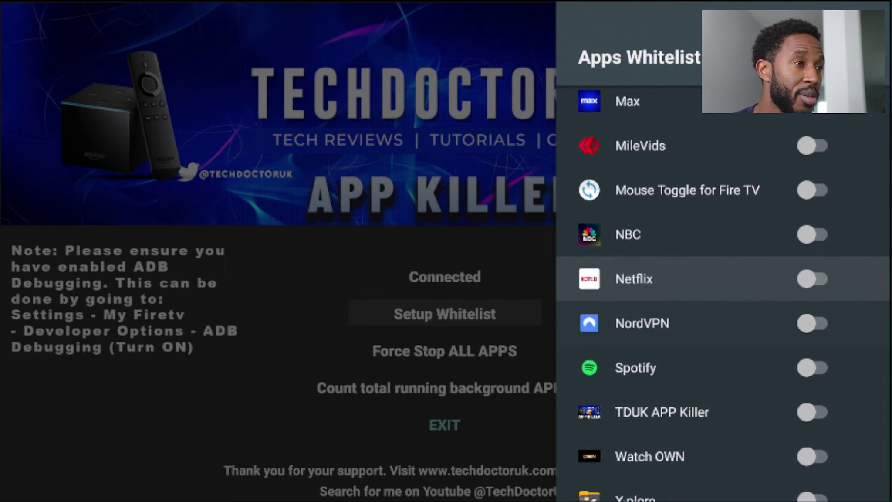
{"action": "key", "text": "Down"}
{"action": "key", "text": "Return"}
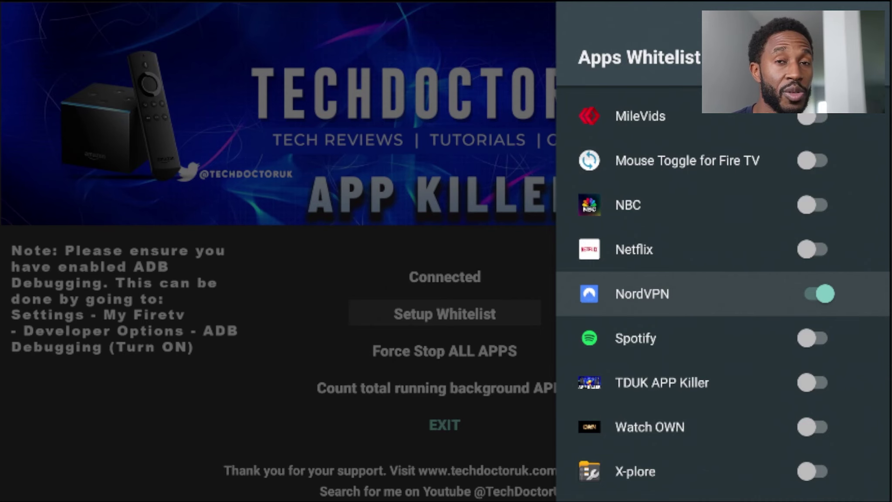
{"action": "key", "text": "Escape"}
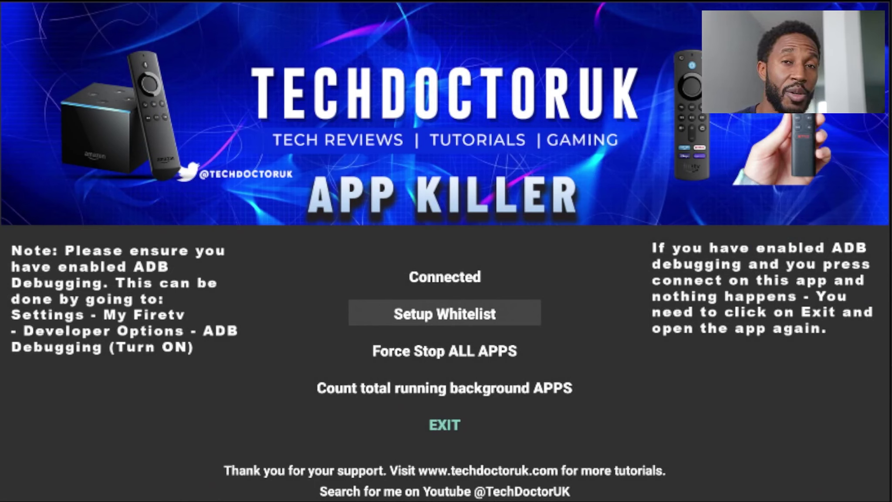
Step: Run Force Stop ALL APPS (2 killed), then count the 2 apps still running
{"action": "key", "text": "Down"}
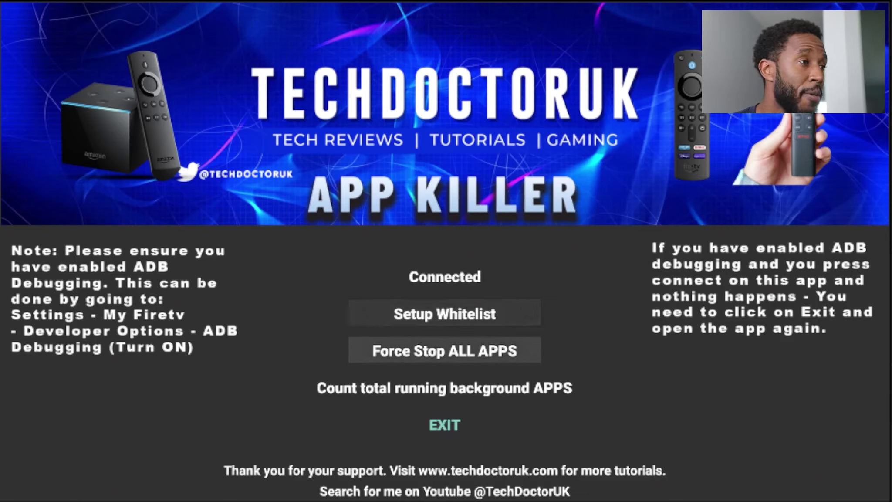
{"action": "key", "text": "Return"}
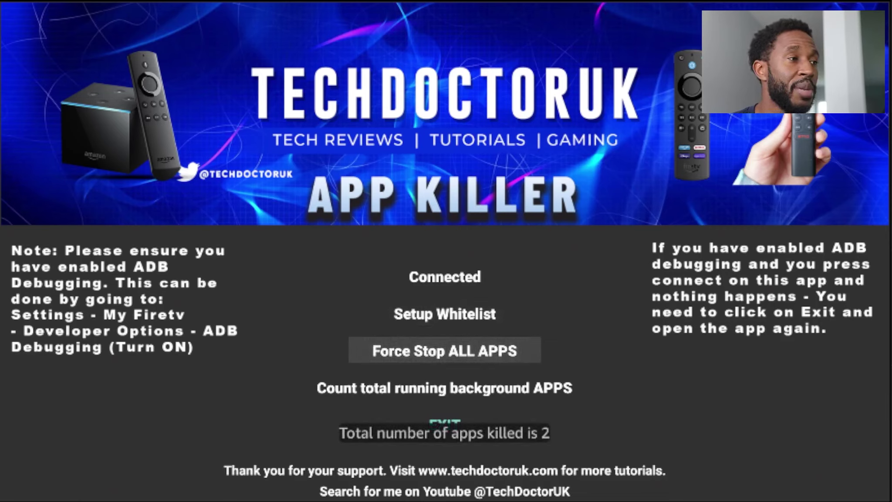
{"action": "key", "text": "Down"}
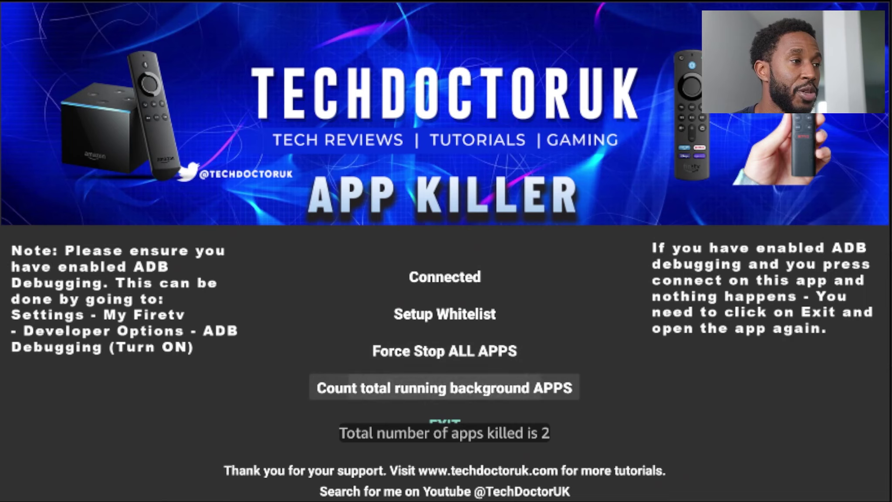
{"action": "key", "text": "Return"}
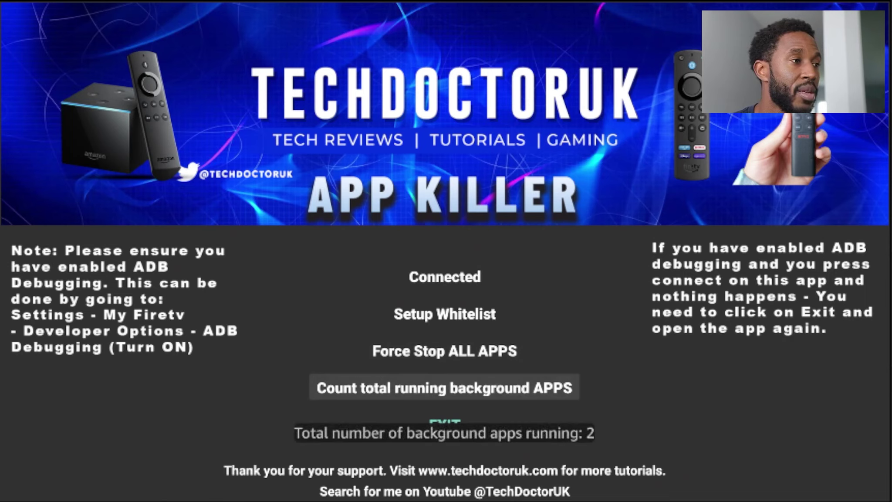
Step: Run Force Stop ALL APPS again, reporting 0 apps killed
{"action": "key", "text": "Up"}
{"action": "key", "text": "Up"}
{"action": "key", "text": "Down"}
{"action": "key", "text": "Down"}
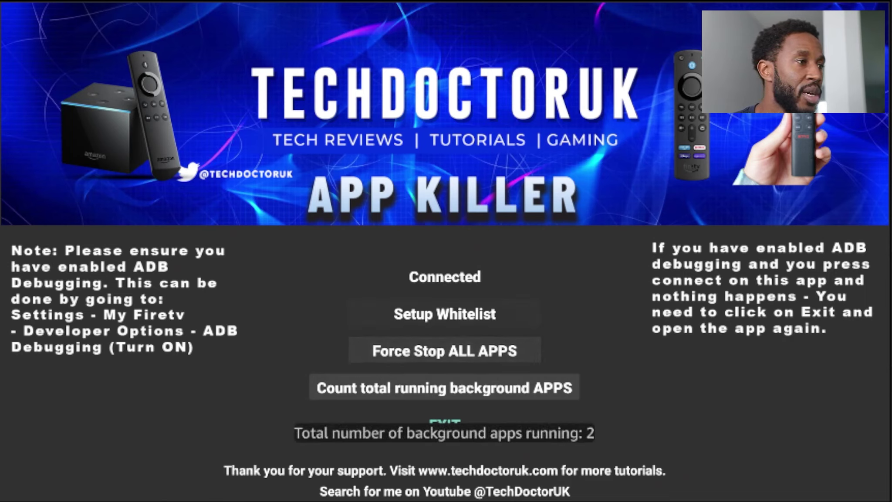
{"action": "key", "text": "Up"}
{"action": "key", "text": "Up"}
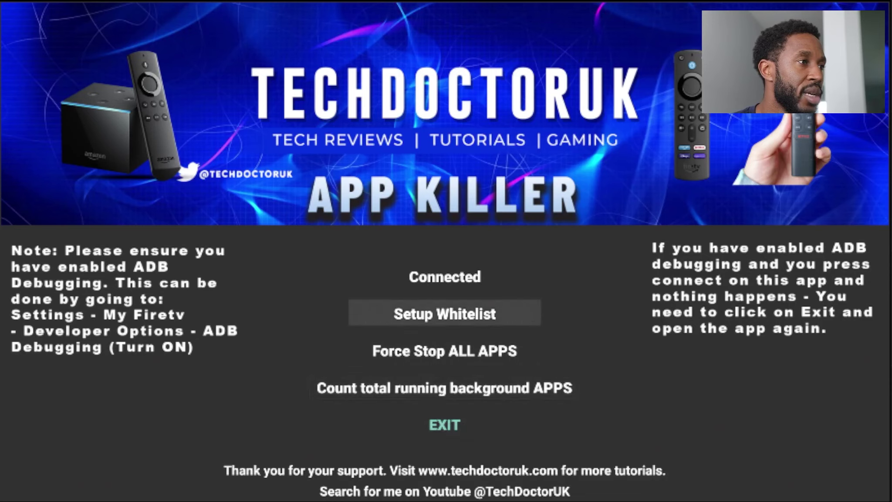
{"action": "key", "text": "Up"}
{"action": "key", "text": "Down"}
{"action": "key", "text": "Down"}
{"action": "key", "text": "Return"}
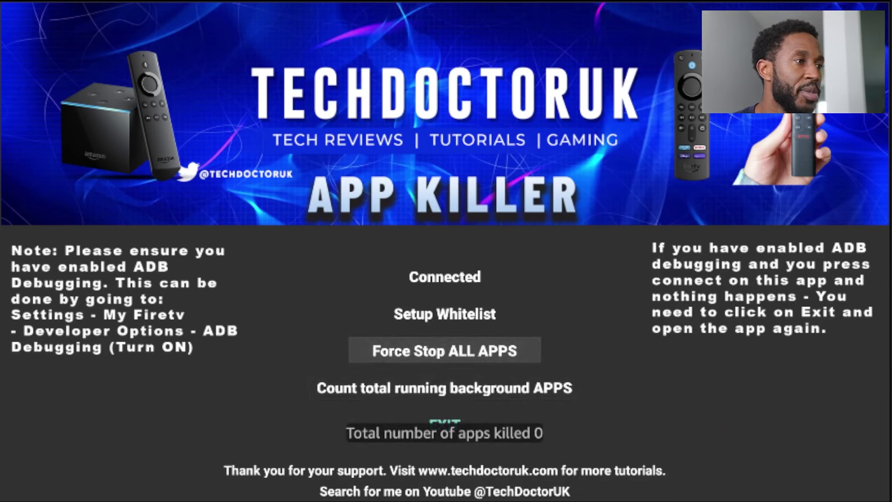